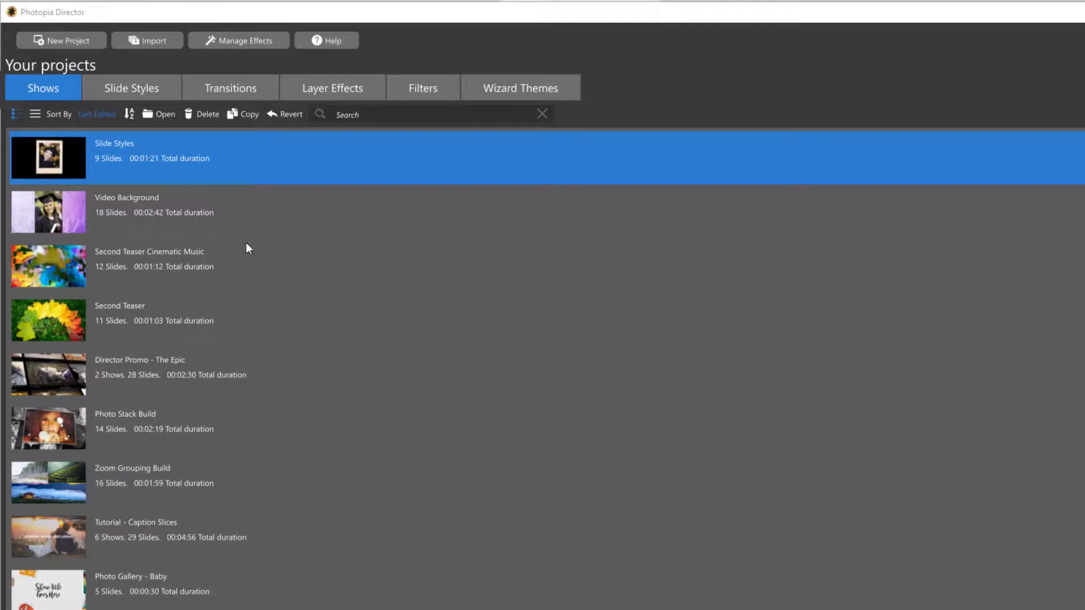
# Start a new slide-style project, then cancel it.
pyautogui.click(70, 40)
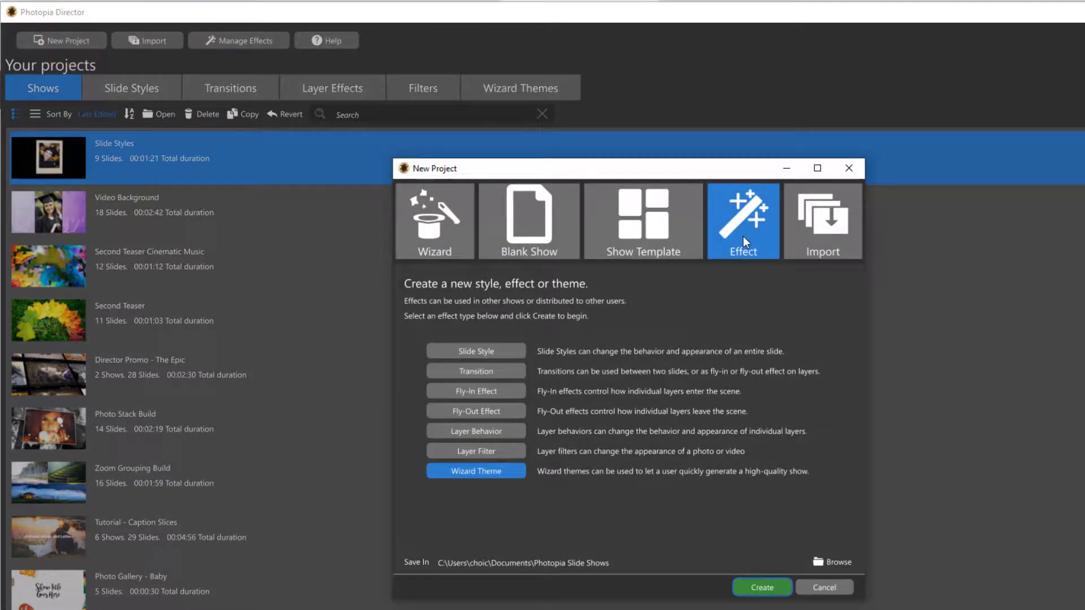
pyautogui.click(495, 352)
pyautogui.click(839, 589)
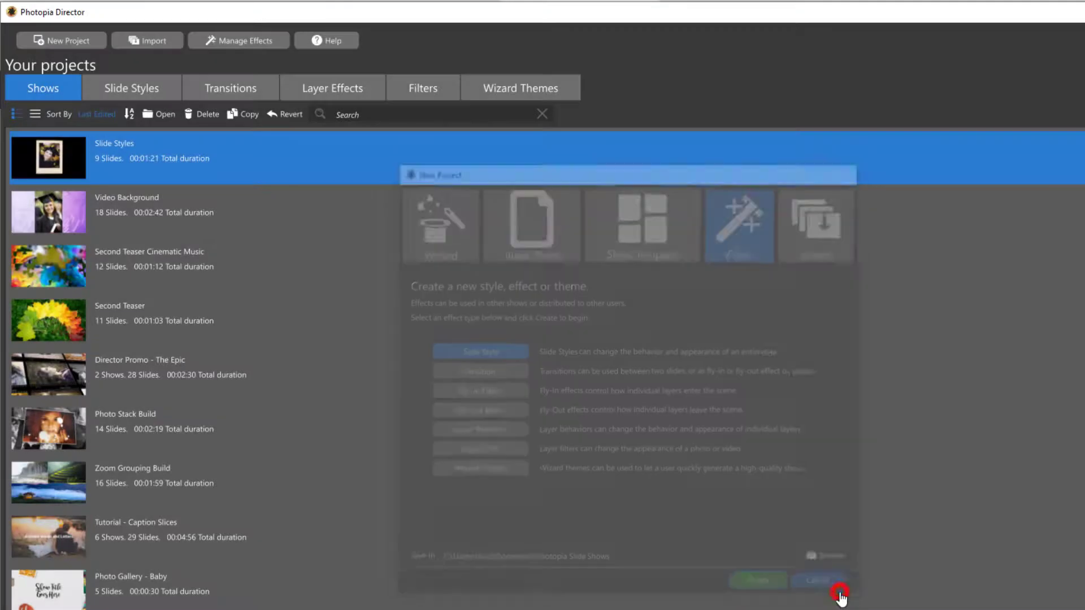
# Open the Slide Styles show and make slide 2's book-cover layer not replaceable.
pyautogui.doubleClick(65, 150)
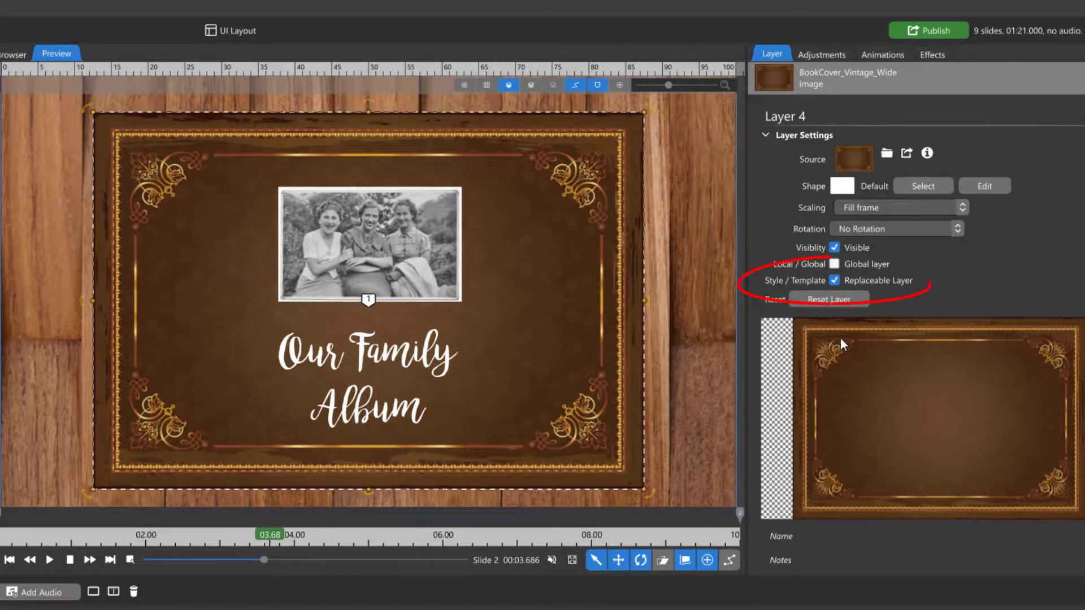
pyautogui.click(834, 282)
pyautogui.click(370, 243)
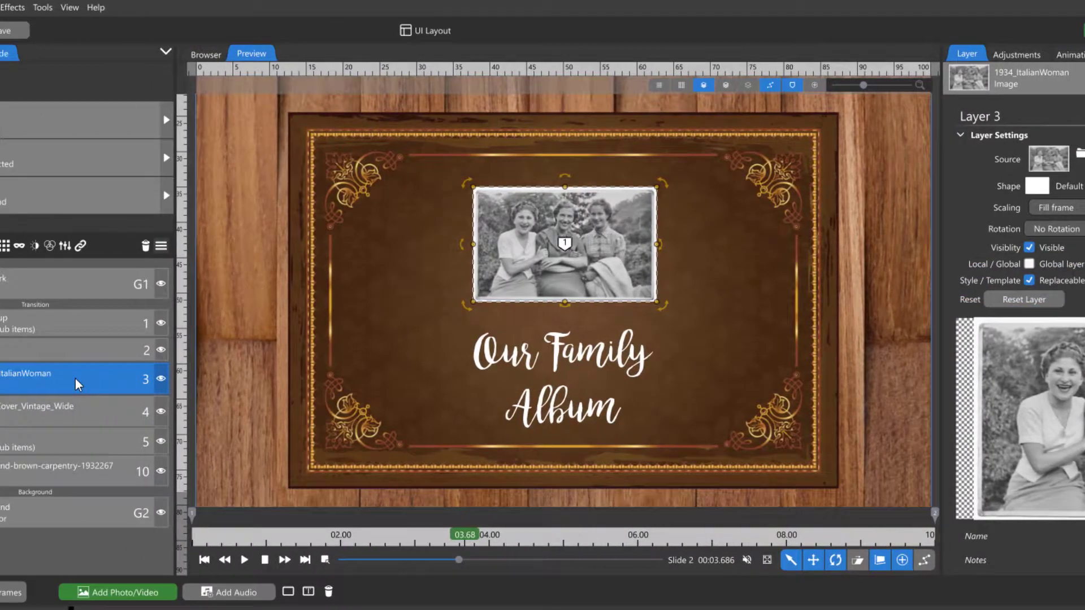
# Rename the 1934_ItalianWoman layer to 'Front Cover Photo'.
pyautogui.rightClick(78, 384)
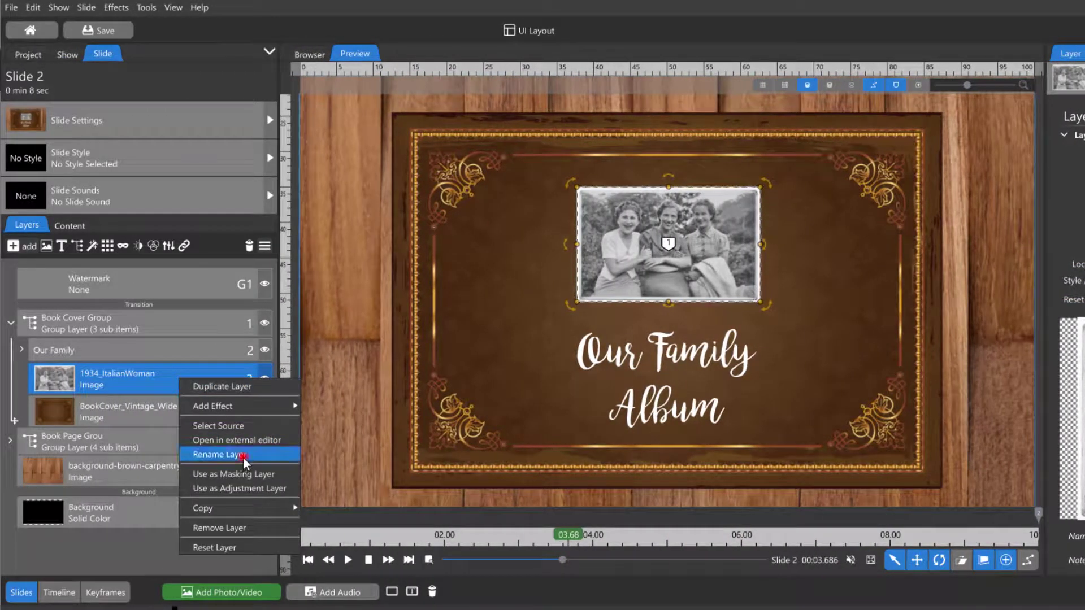
pyautogui.click(244, 459)
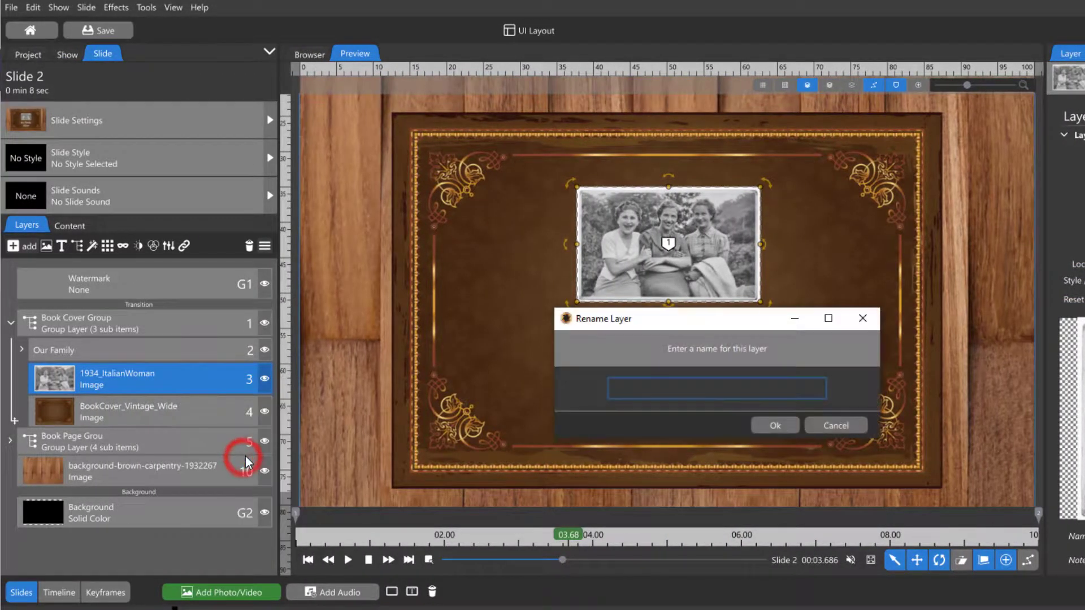
pyautogui.write('Front Cover')
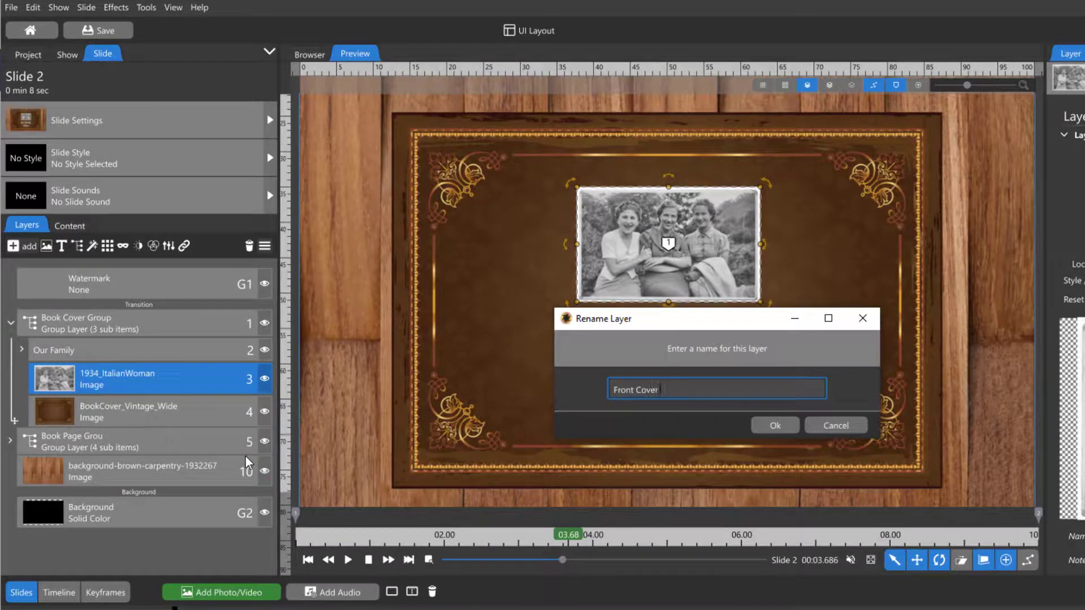
pyautogui.write(' Photo')
pyautogui.click(766, 425)
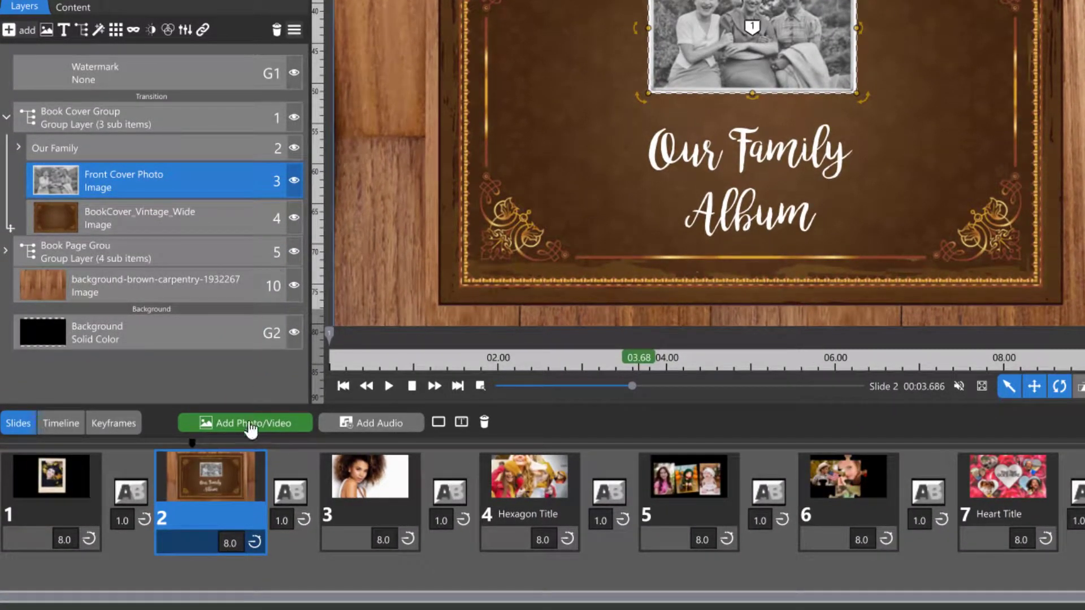
# Create a style from slide 2 named 'Scrapbook Album Cover' with a book-cover description.
pyautogui.rightClick(209, 479)
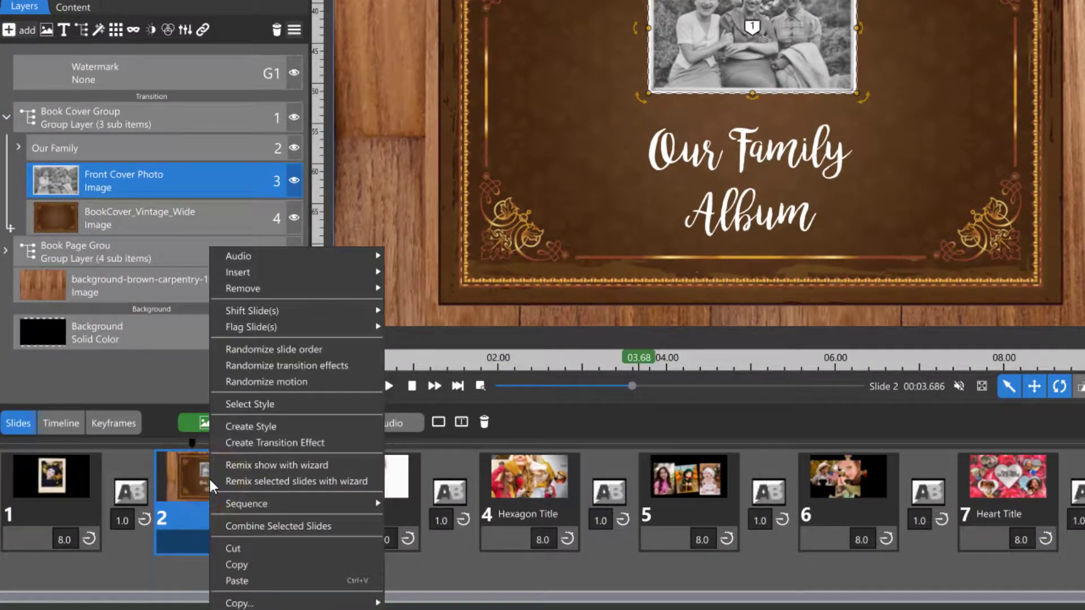
pyautogui.click(291, 427)
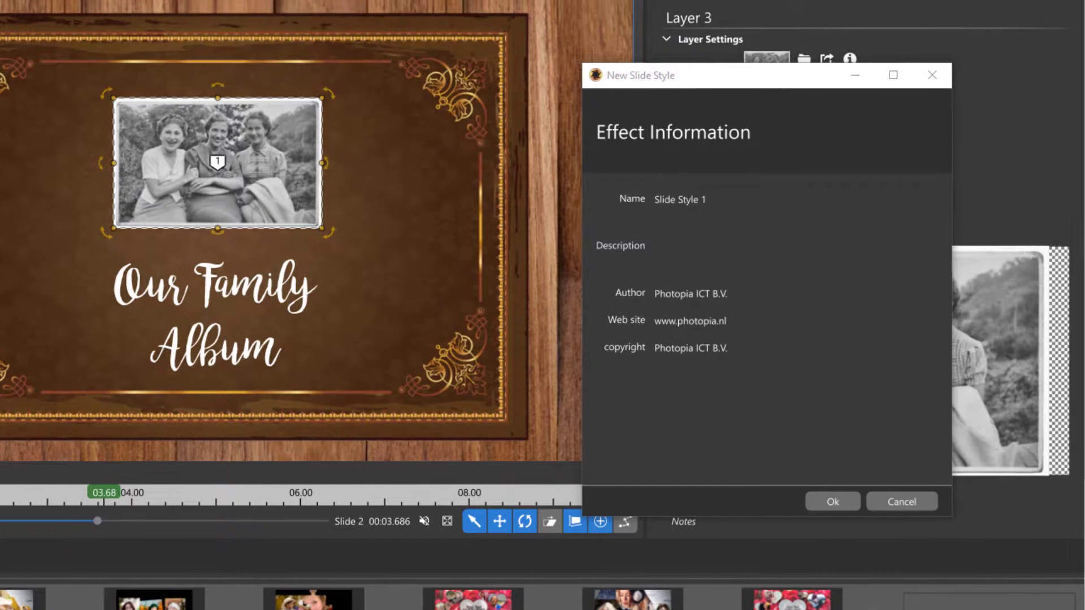
pyautogui.click(742, 197)
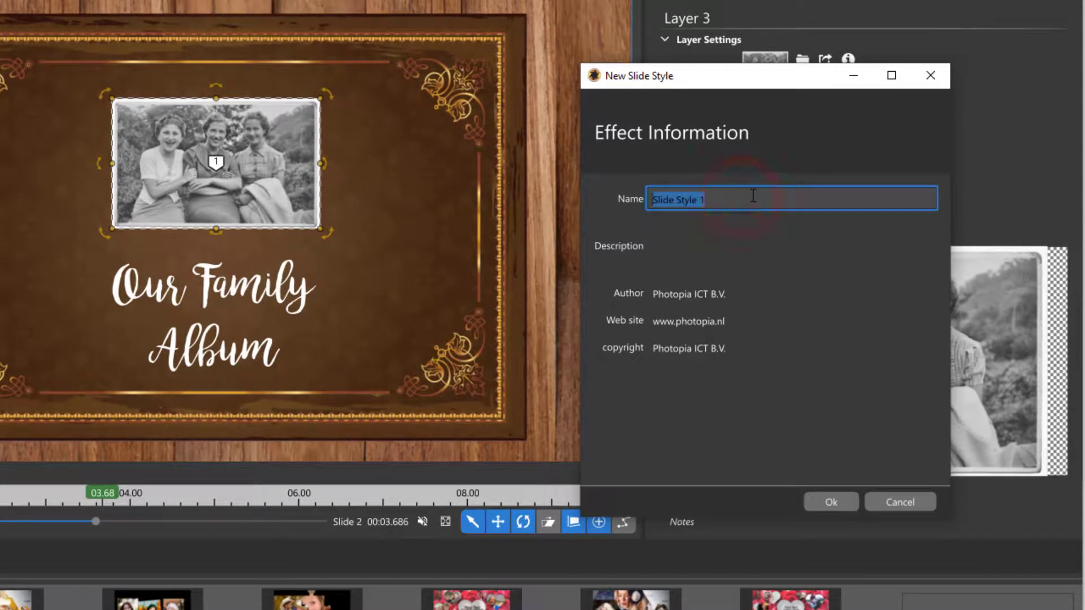
pyautogui.write('Sc')
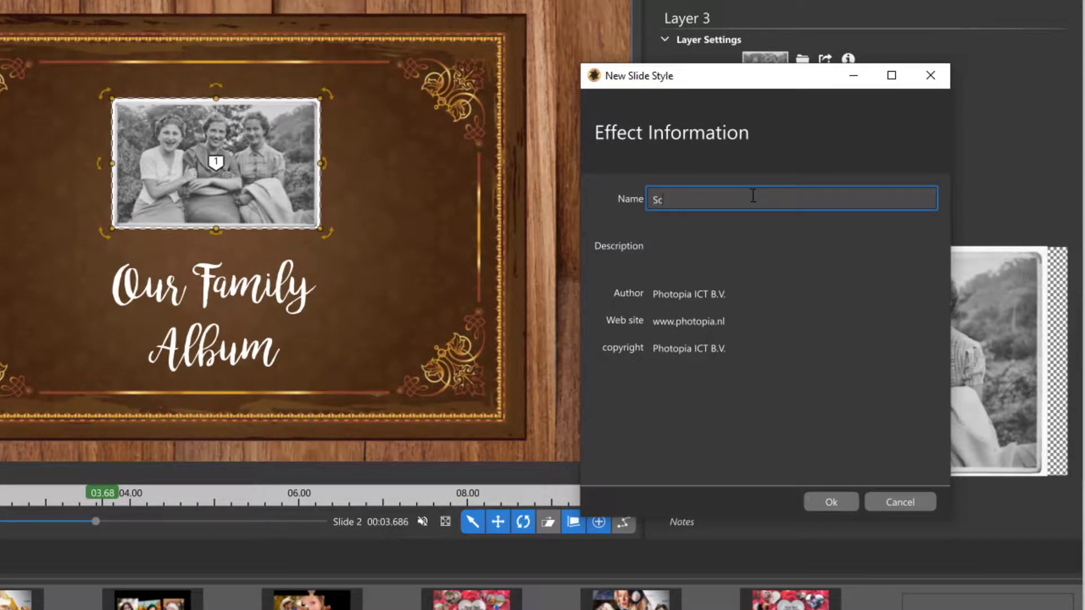
pyautogui.write('rapbook A')
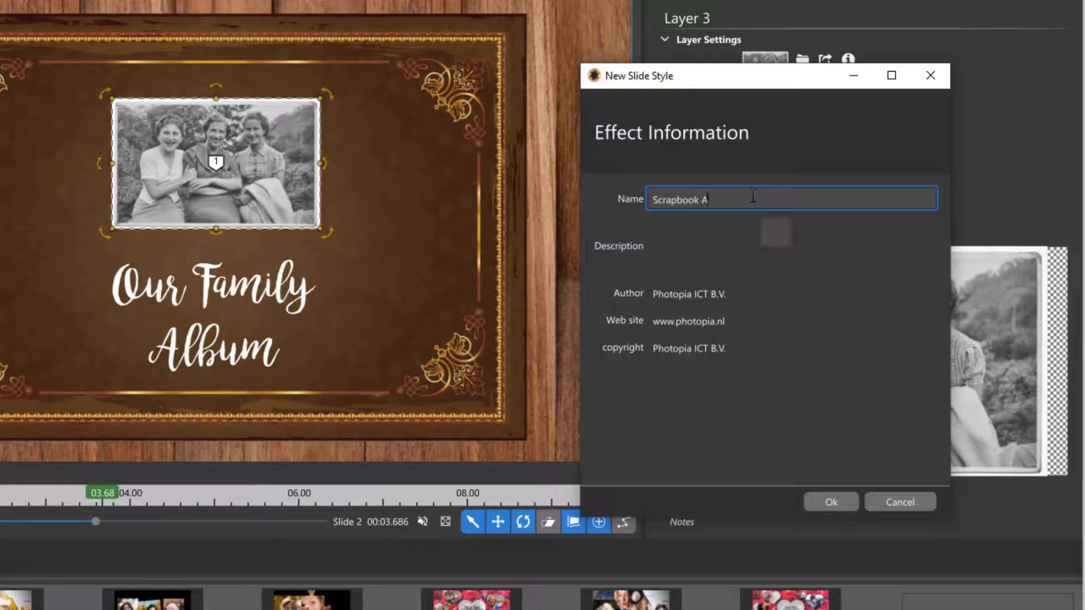
pyautogui.write('lbum Cover')
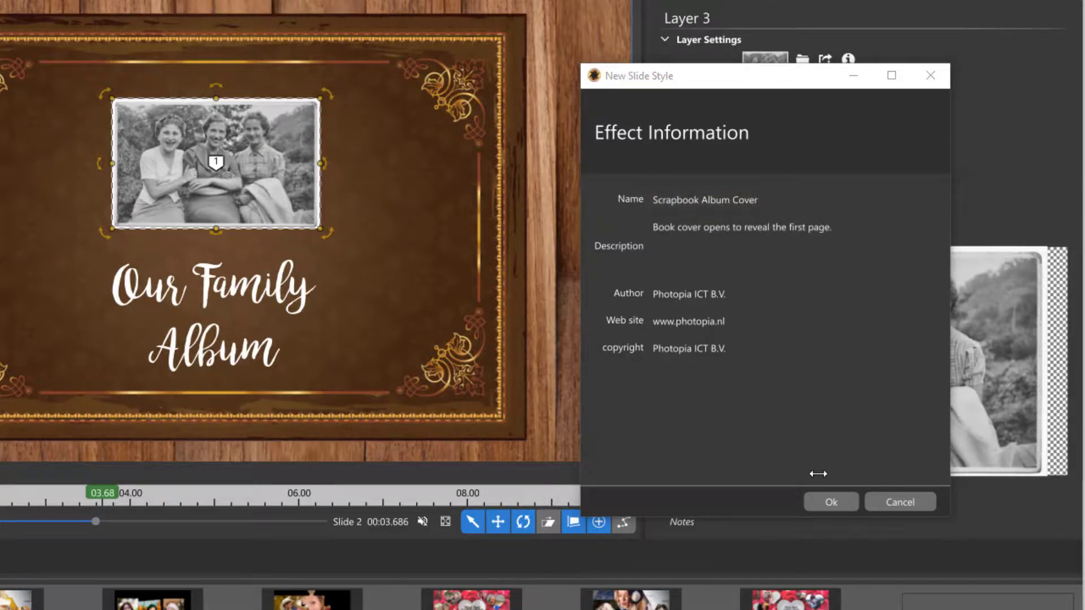
pyautogui.click(831, 503)
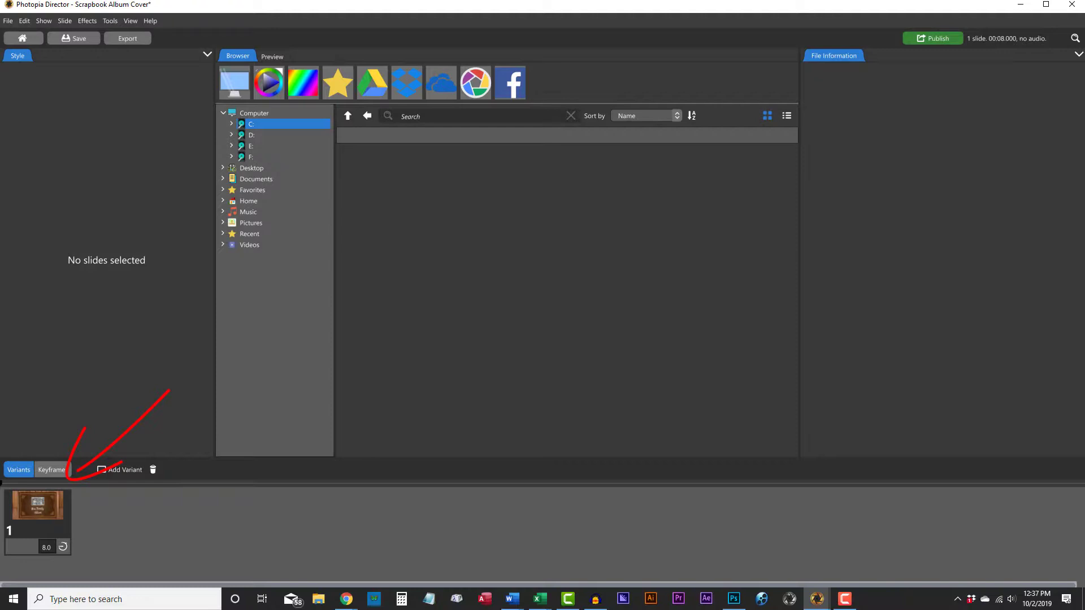
# Expand Book Cover Group, review each layer, and uncheck Replaceable Layer on the wood background.
pyautogui.moveTo(820, 604)
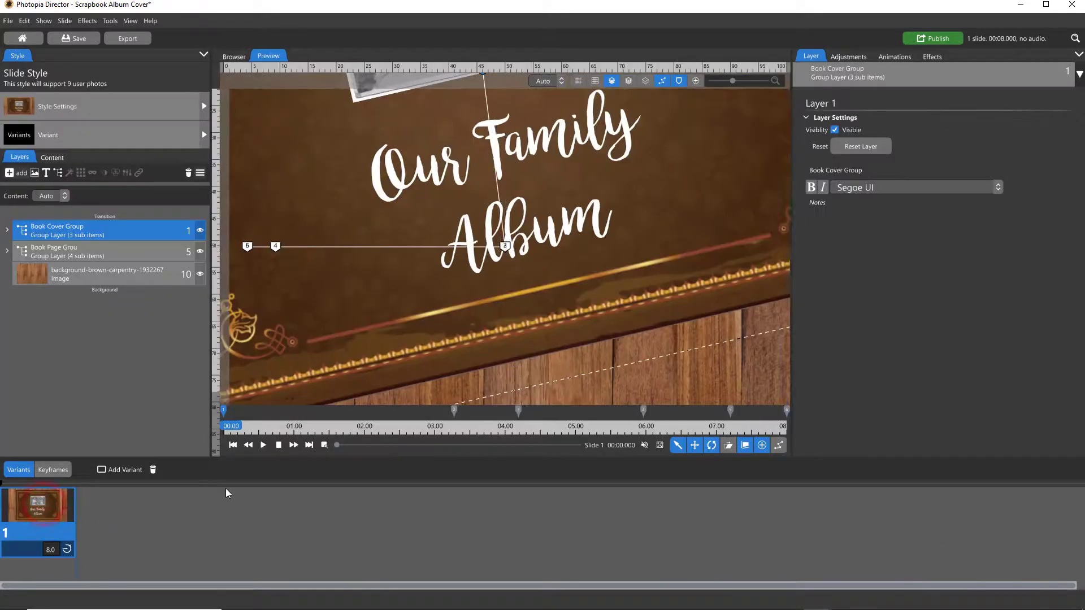
pyautogui.click(7, 232)
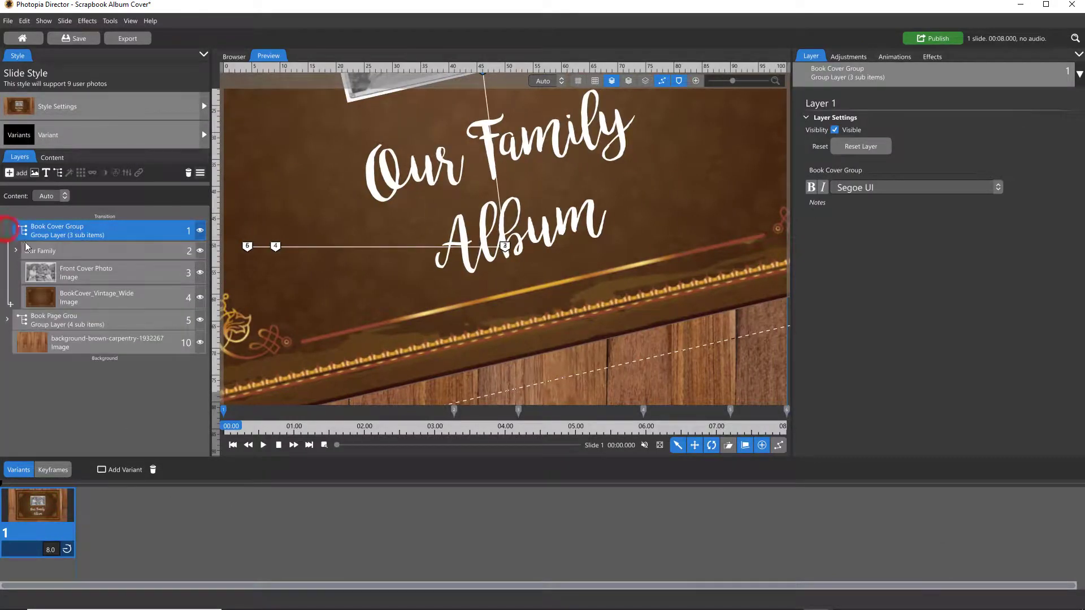
pyautogui.click(94, 273)
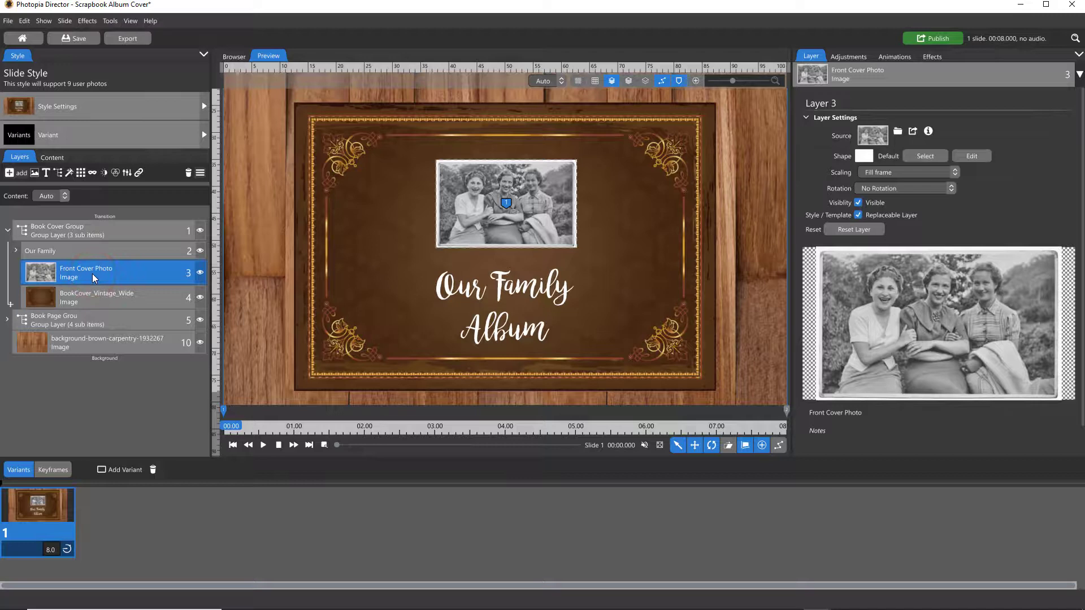
pyautogui.click(98, 298)
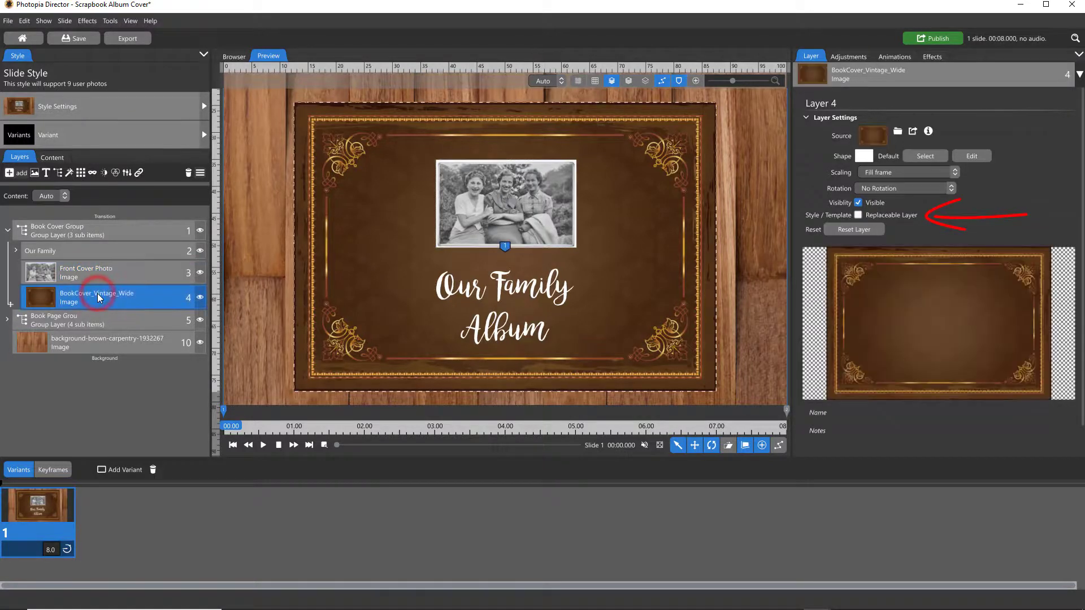
pyautogui.click(113, 343)
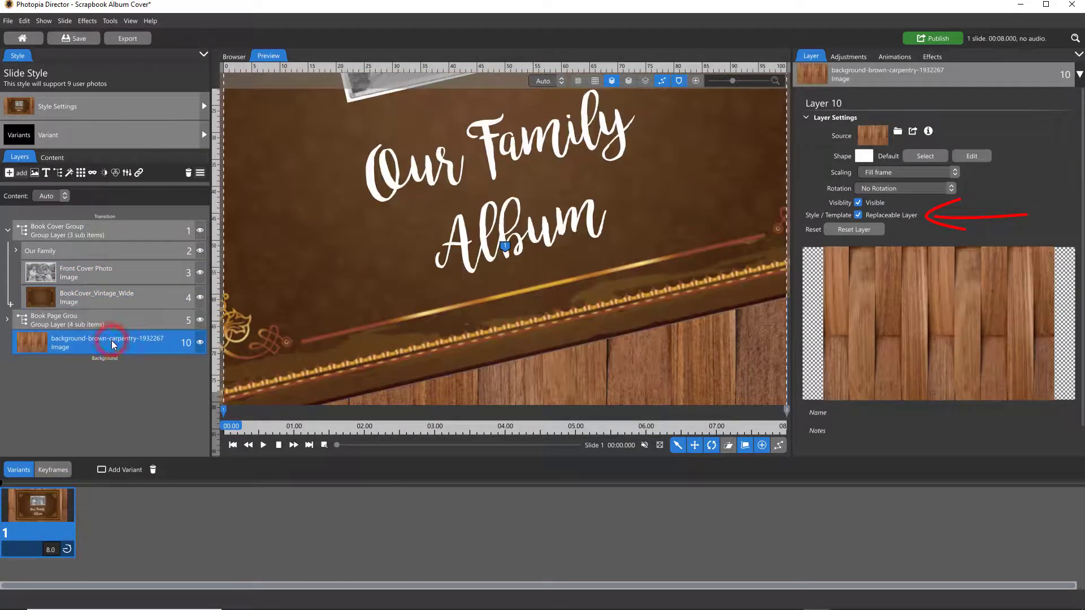
pyautogui.click(868, 217)
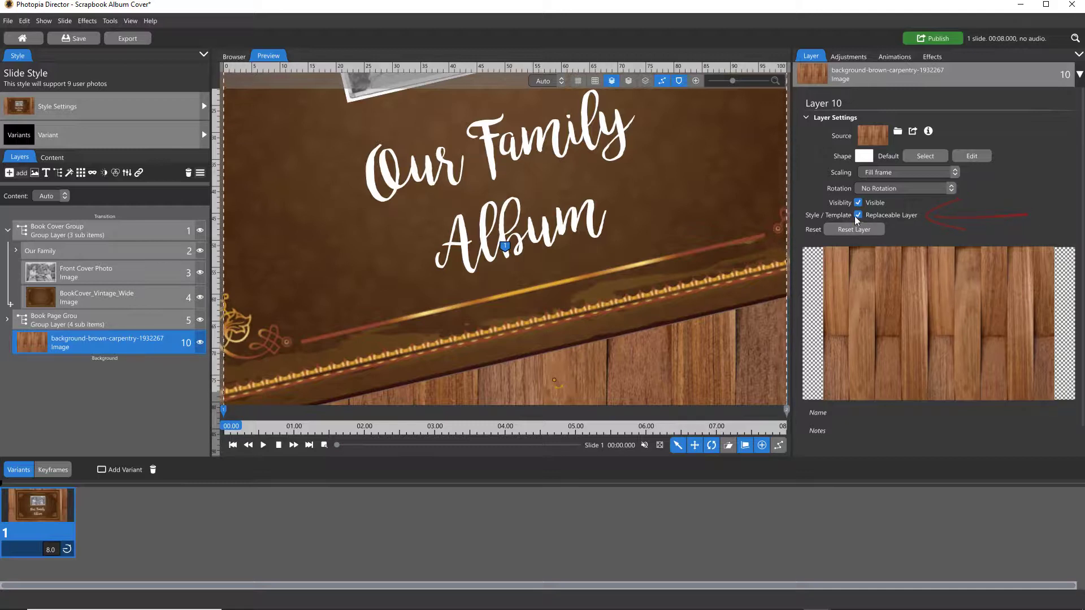
pyautogui.click(859, 215)
pyautogui.click(150, 236)
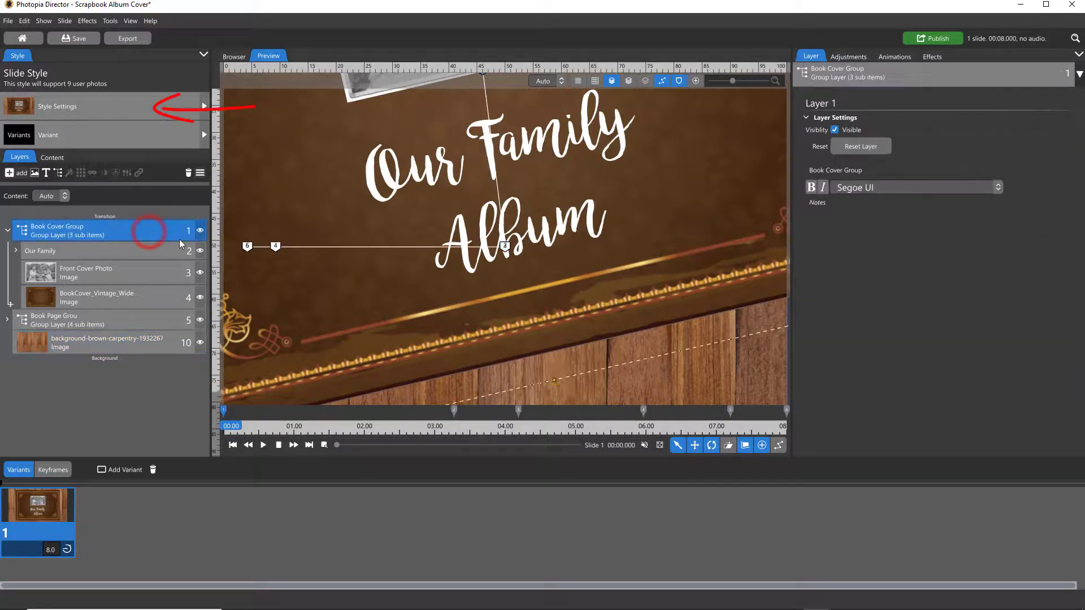
# Review the style's effect information and accept it unchanged.
pyautogui.click(59, 106)
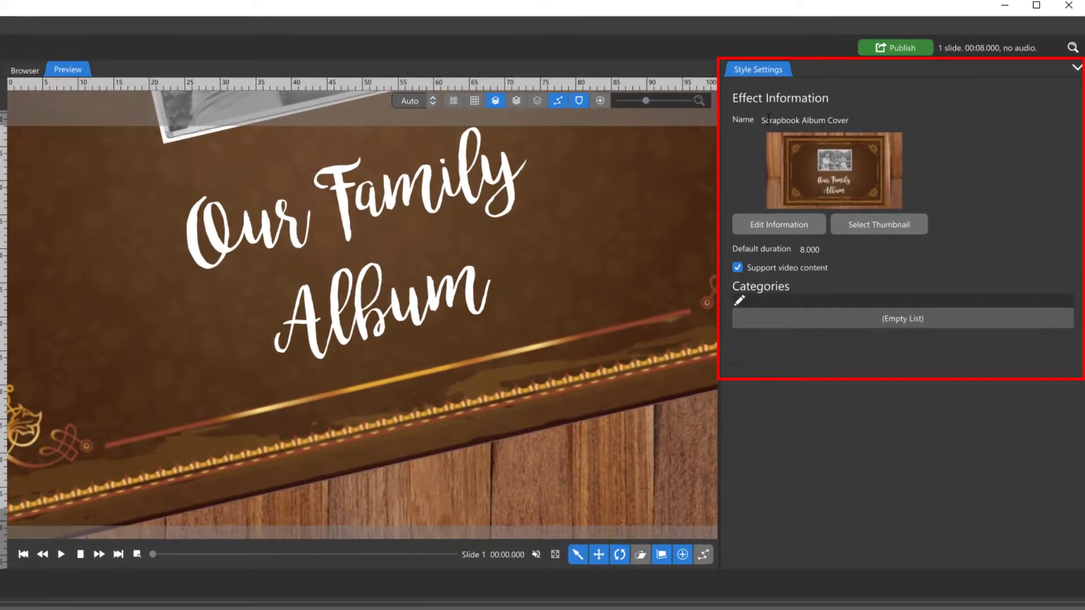
pyautogui.click(781, 224)
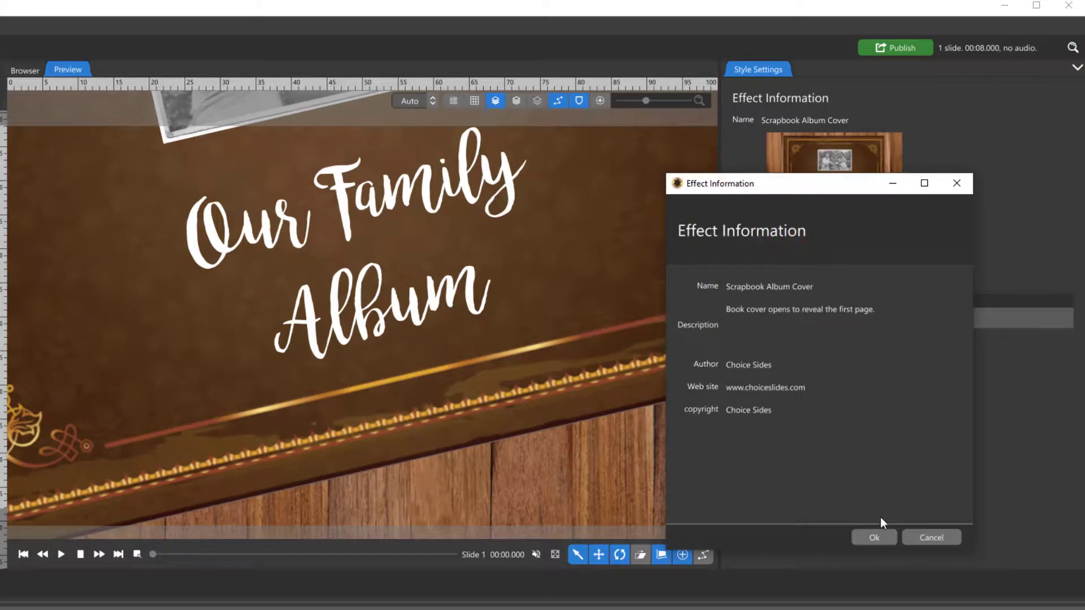
pyautogui.click(878, 538)
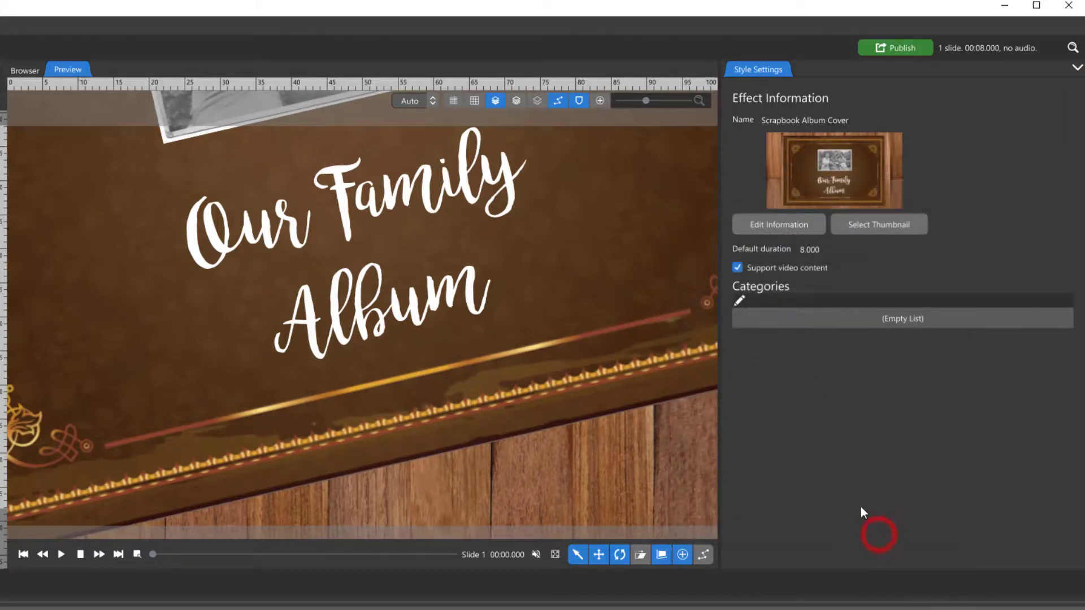
# Assign the style to the Choice Slides category.
pyautogui.click(739, 303)
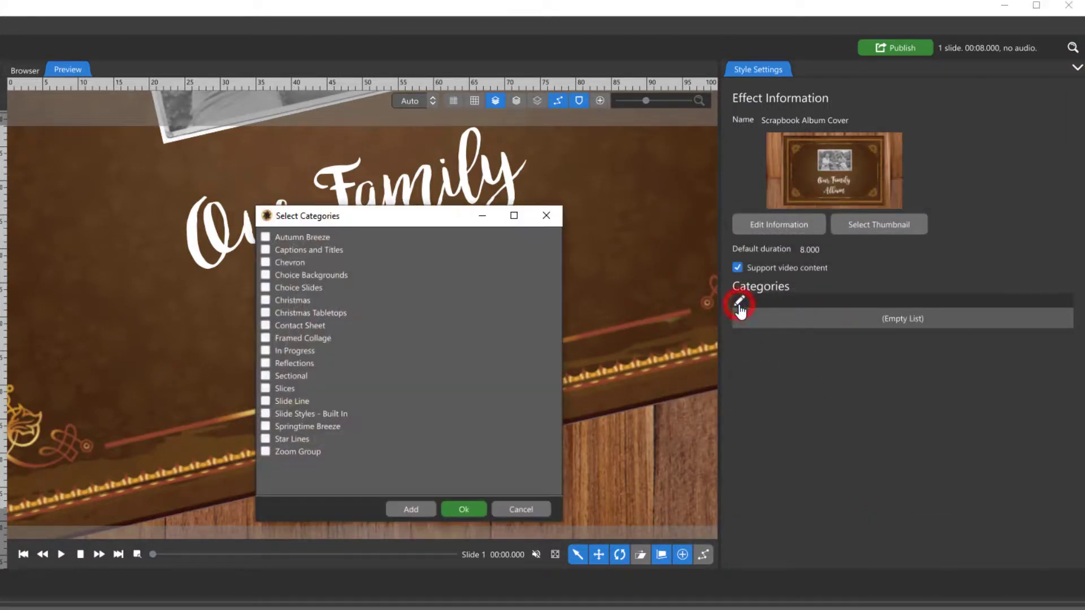
pyautogui.click(262, 288)
pyautogui.click(471, 512)
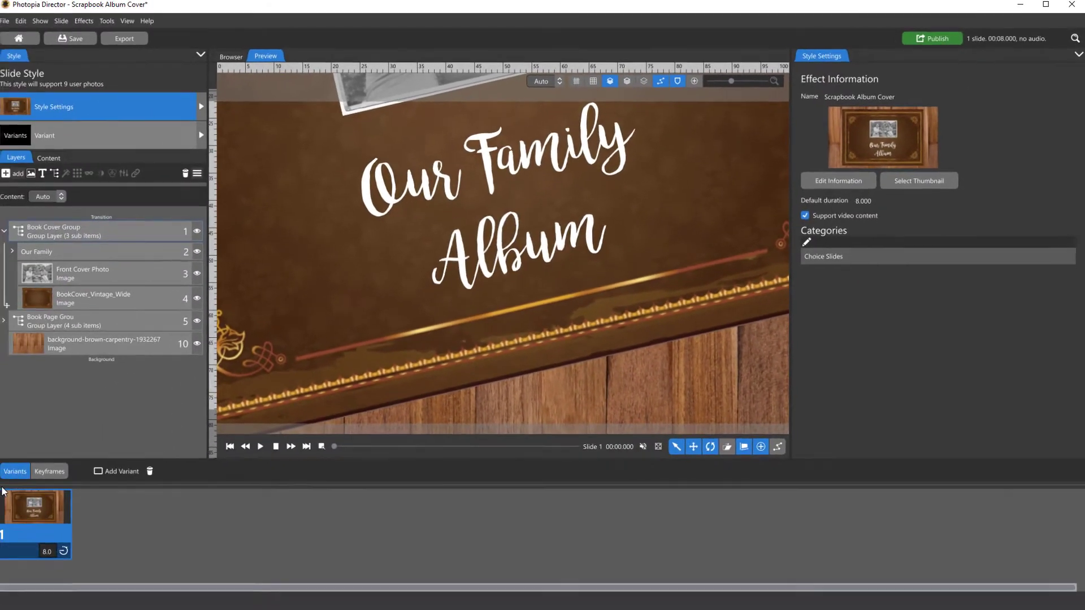
# Play the album cover preview and set the current frame as the style thumbnail.
pyautogui.press('space')
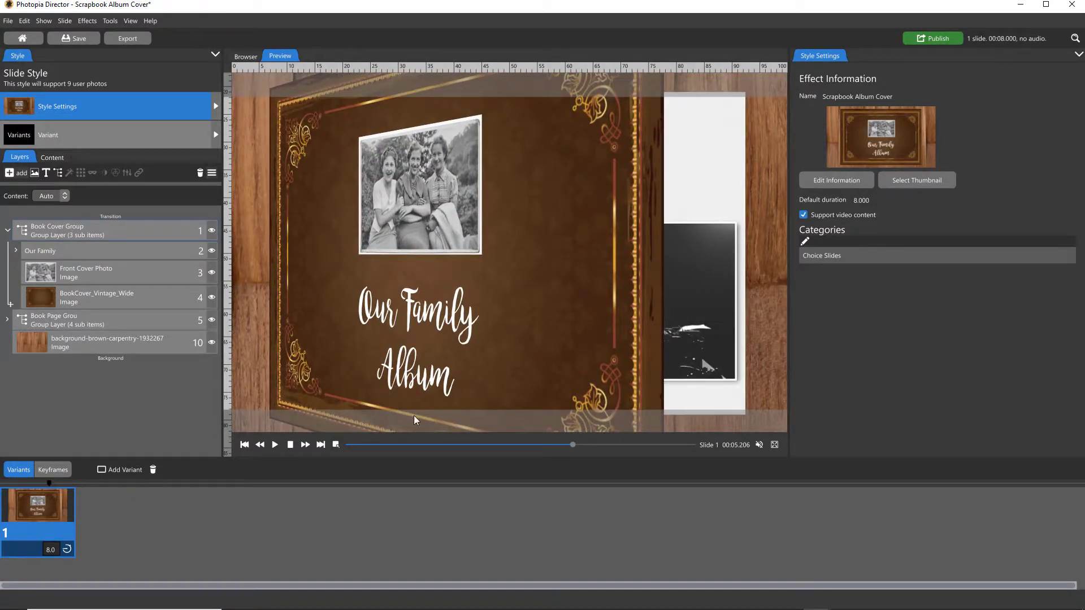
pyautogui.rightClick(540, 268)
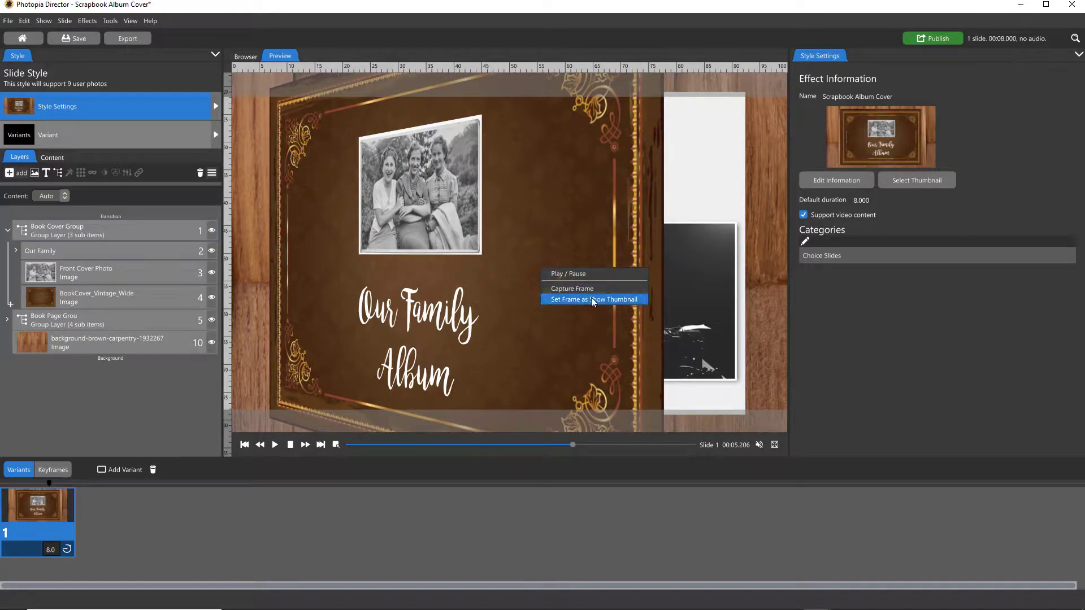
pyautogui.click(640, 304)
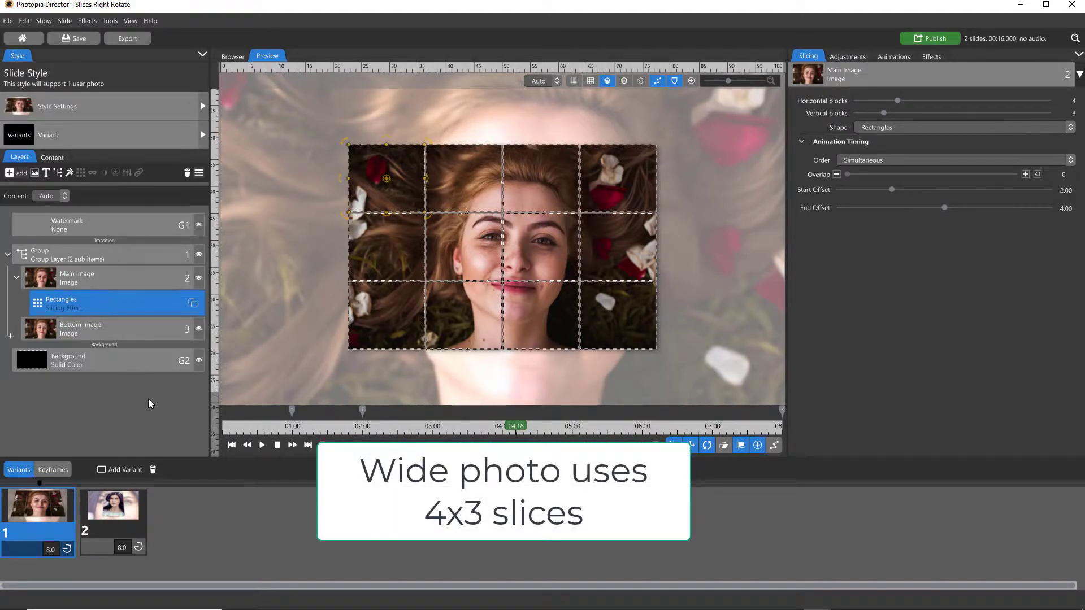
# In Slices Right Rotate, view the 4x5 tall-photo variant and expand its layers.
pyautogui.click(113, 506)
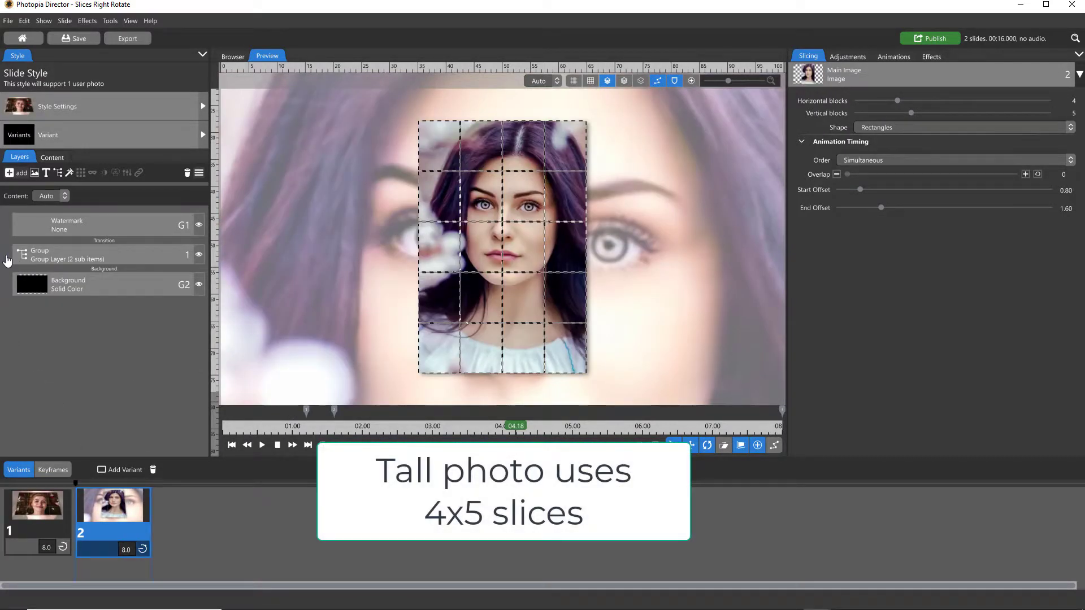
pyautogui.click(7, 255)
pyautogui.click(16, 278)
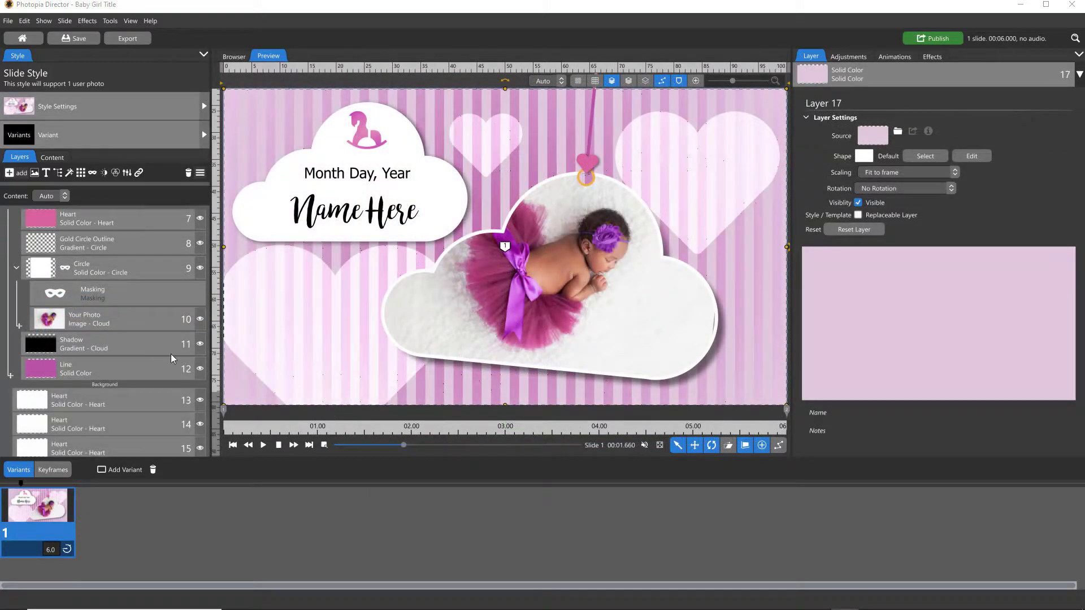
# Reframe the baby photo within the cloud shape in Baby Girl Title.
pyautogui.click(151, 319)
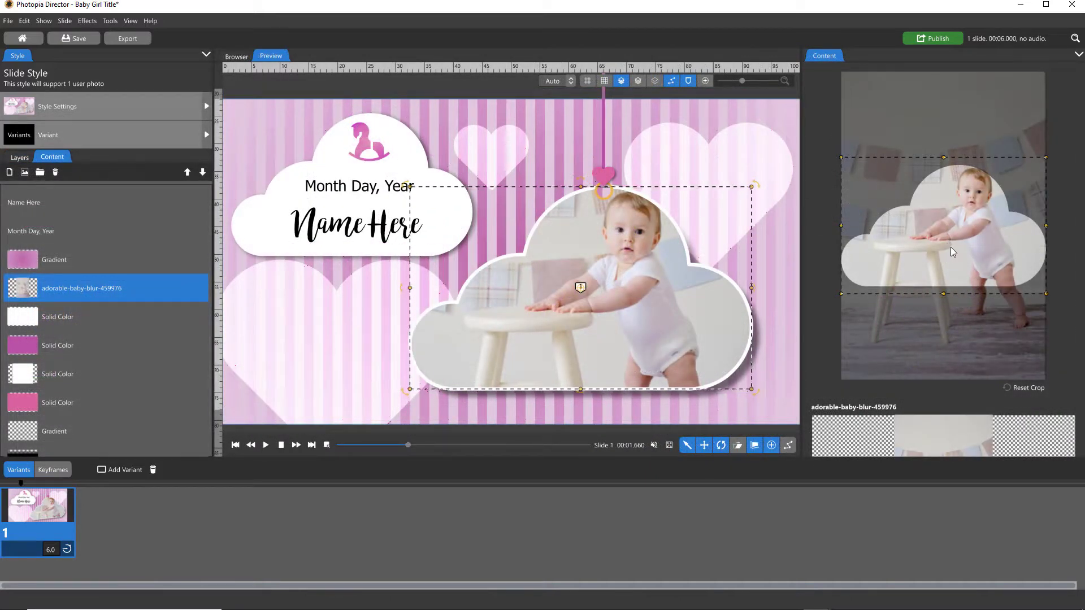
pyautogui.moveTo(953, 253); pyautogui.dragTo(953, 236)
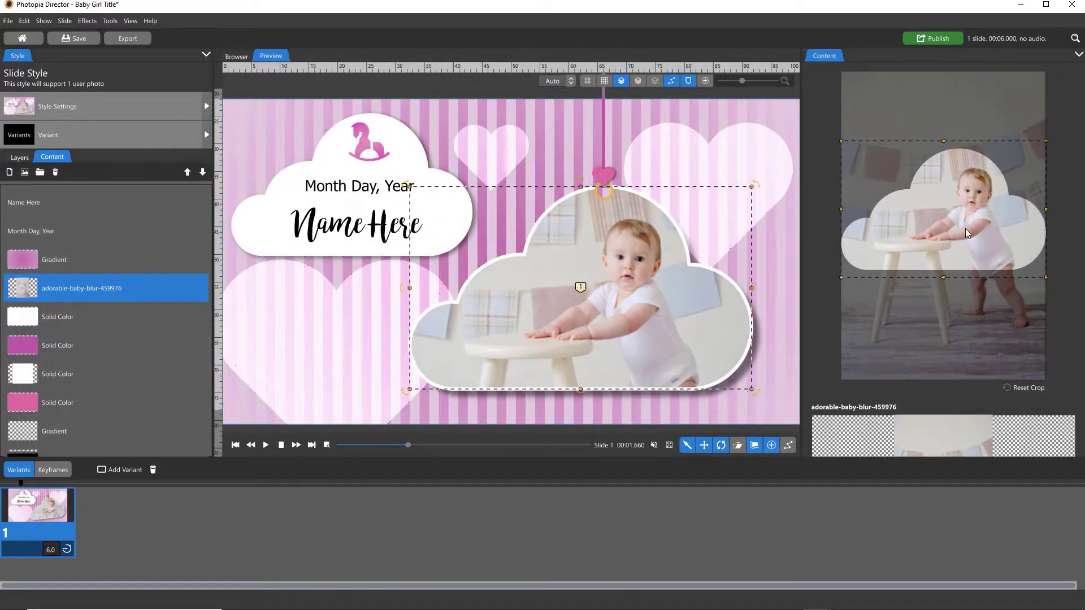
pyautogui.scroll(3, 968, 233)
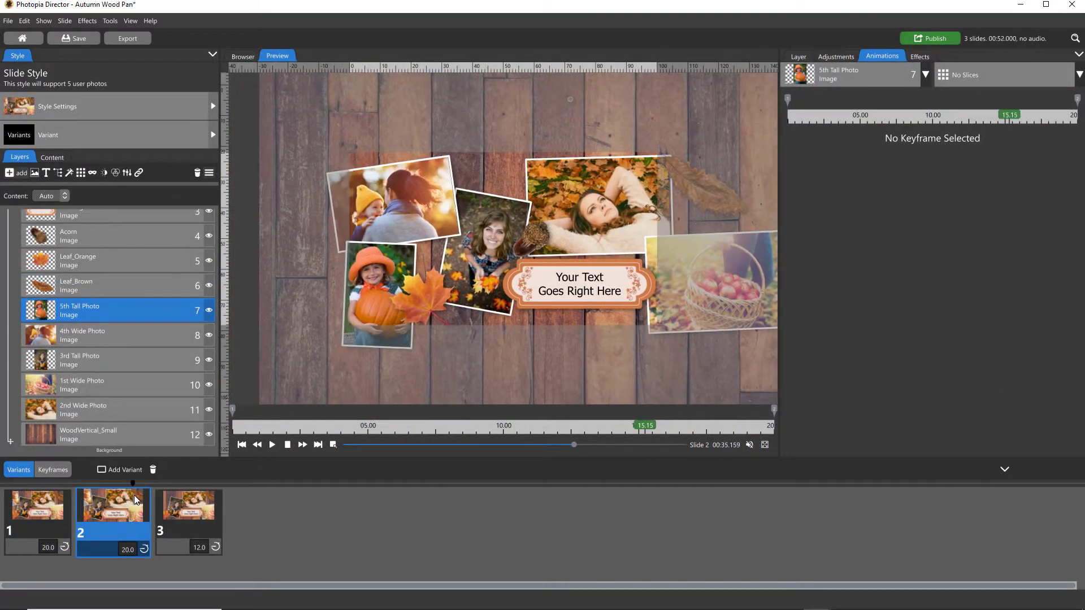
# Inspect slide 3 of Autumn Wood Pan, expanding Entire Group and scrubbing to about 3.7 seconds.
pyautogui.click(191, 520)
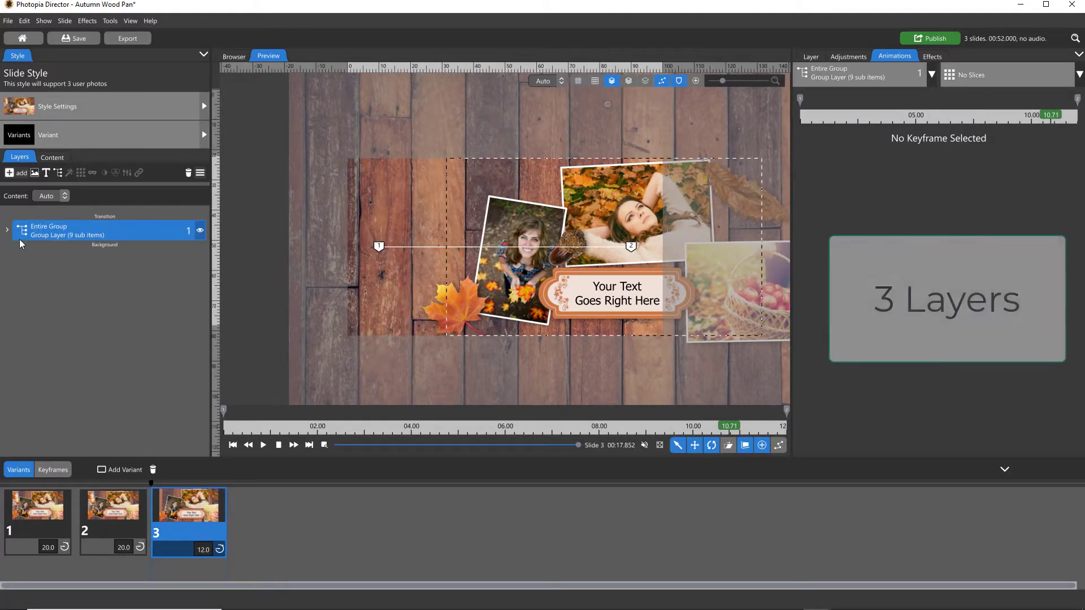
pyautogui.click(7, 230)
pyautogui.scroll(-1, 132, 362)
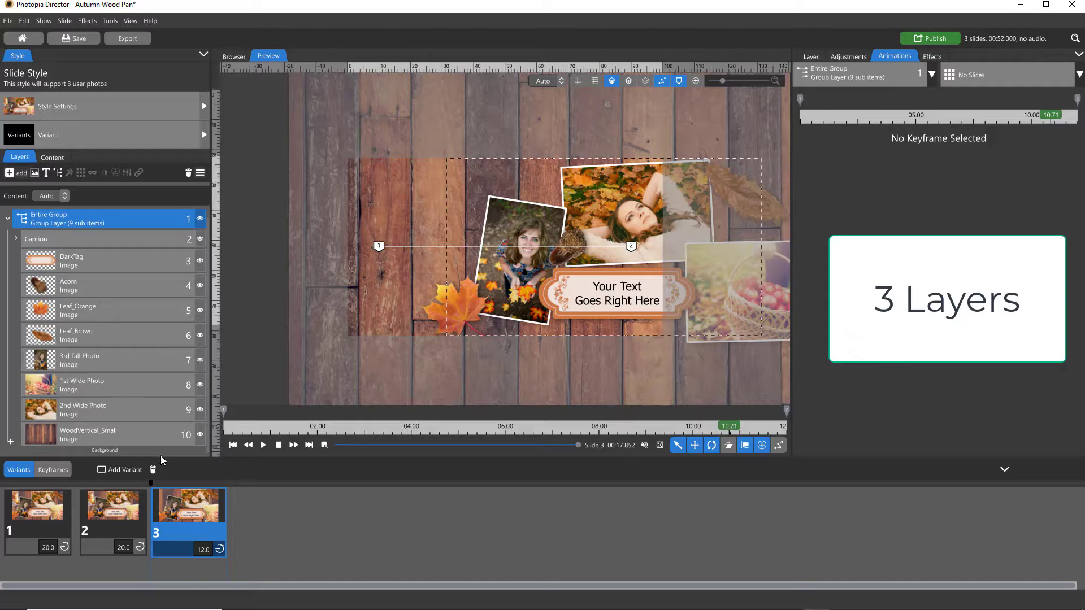
pyautogui.moveTo(153, 485); pyautogui.dragTo(186, 491)
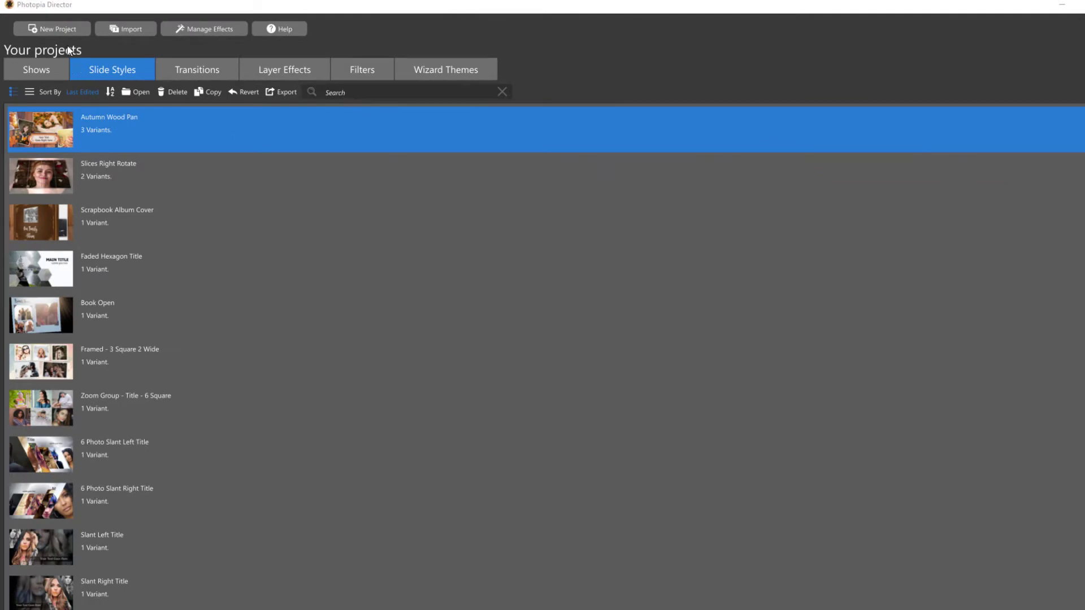
# Create a new empty slide style and place the 5FriendsHuddling photo on slide 1.
pyautogui.click(65, 30)
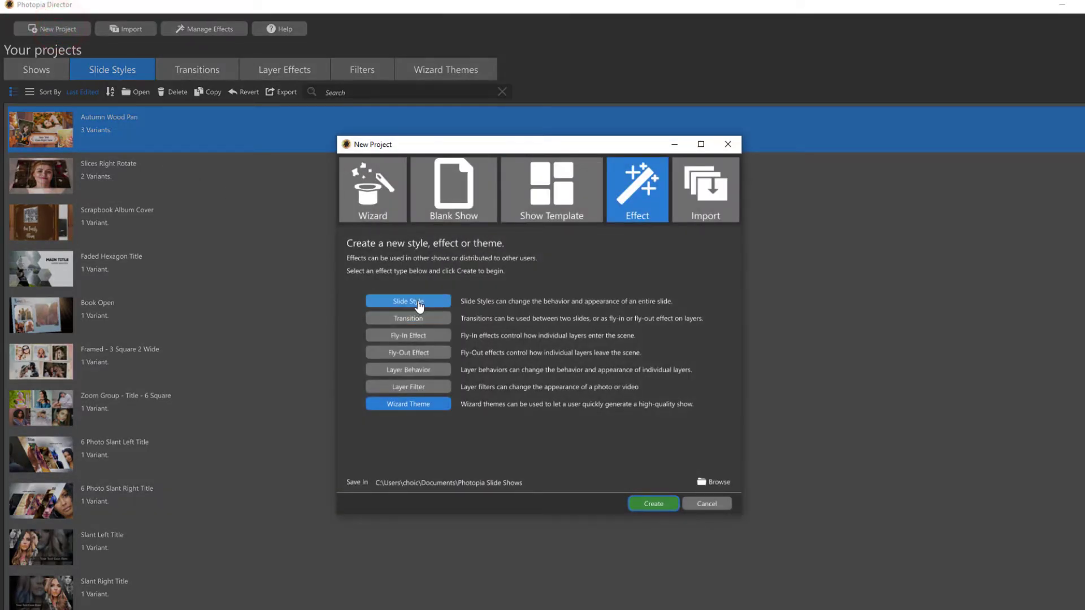
pyautogui.click(419, 304)
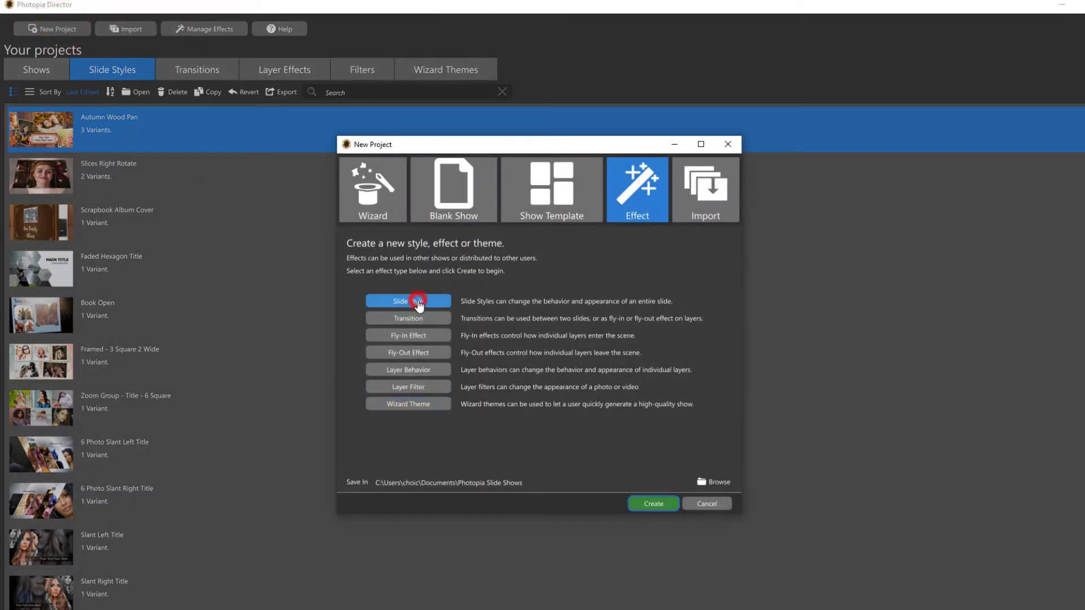
pyautogui.click(654, 505)
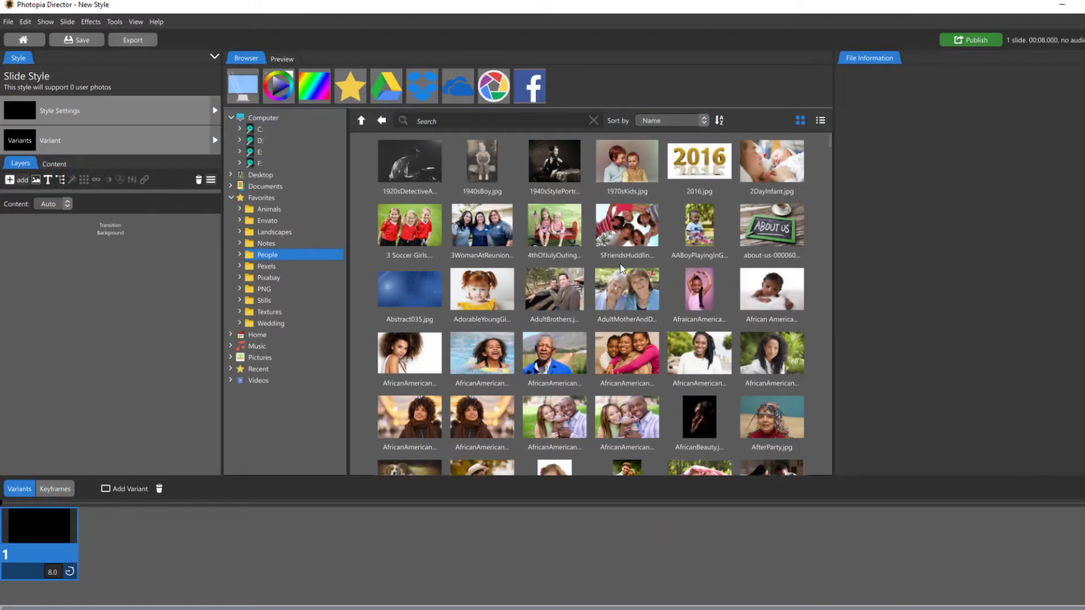
pyautogui.click(625, 229)
pyautogui.moveTo(625, 226); pyautogui.dragTo(34, 534)
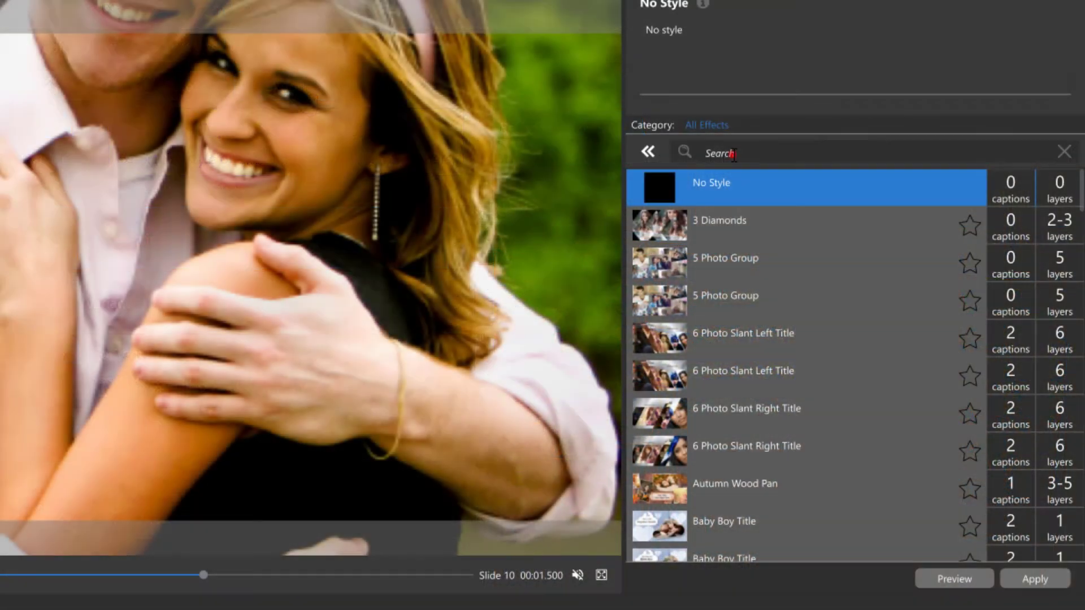
# Filter the style list with 'Aut' and select Autumn Wood Pan.
pyautogui.click(732, 154)
pyautogui.write('Aut')
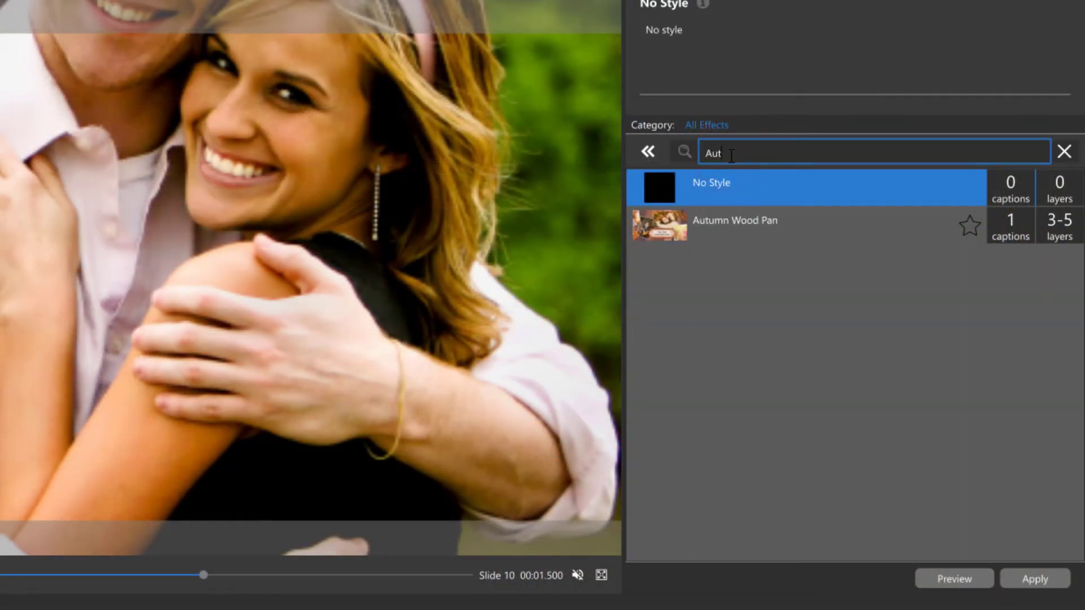
pyautogui.click(729, 230)
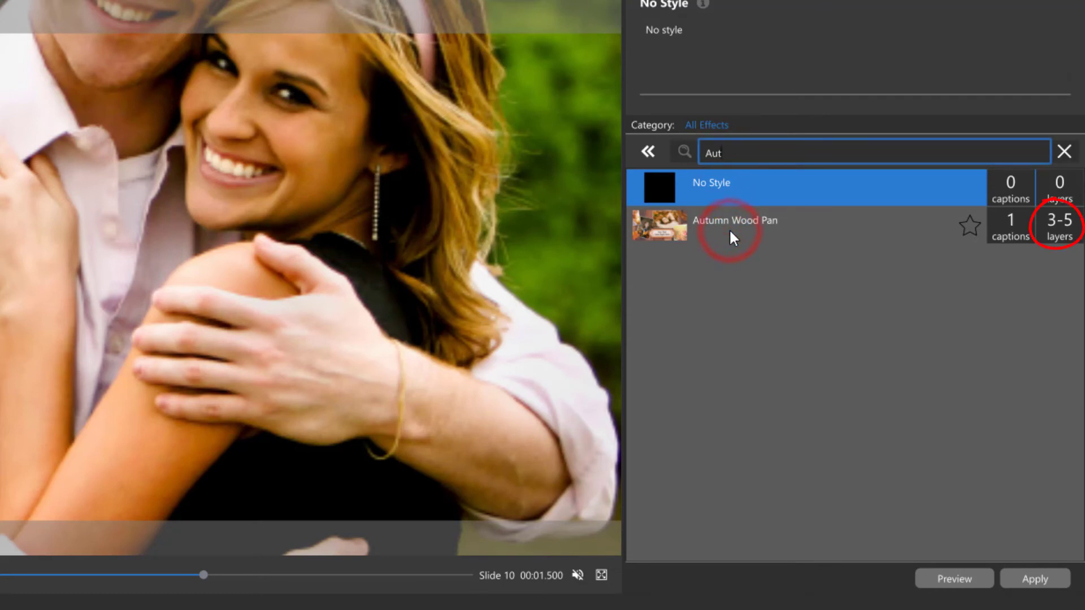